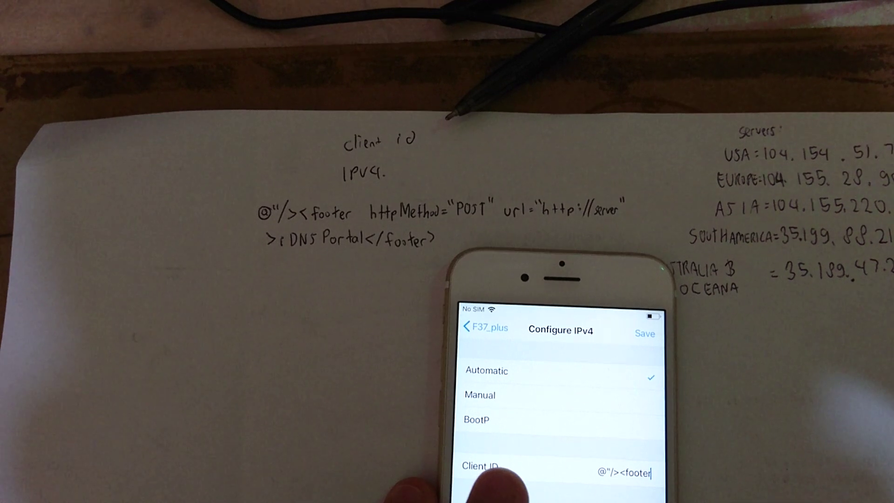
pyautogui.write('r')
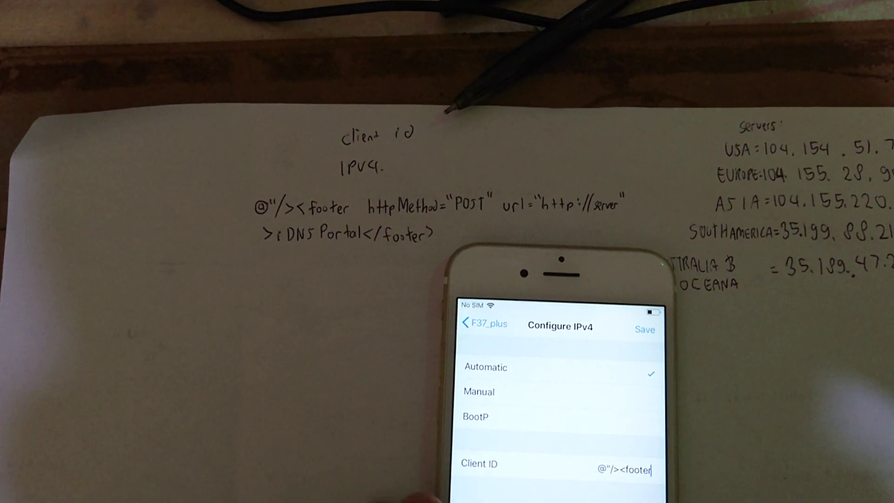
pyautogui.write(' http')
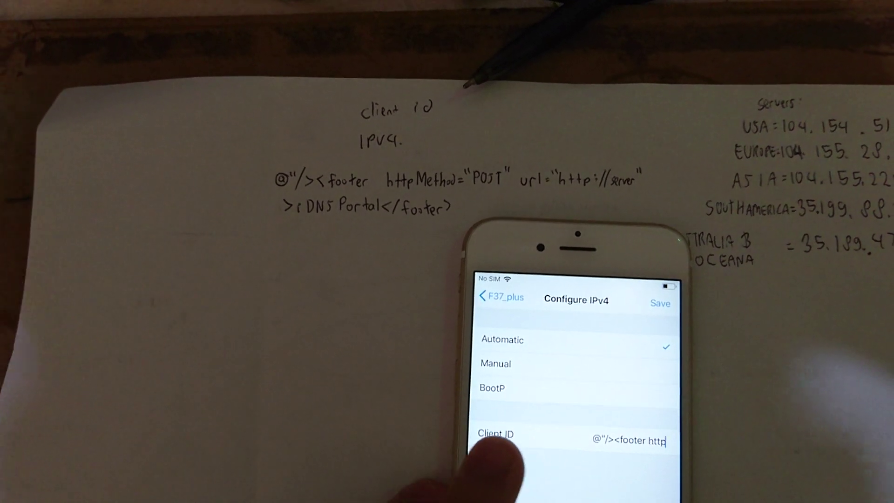
pyautogui.write('M')
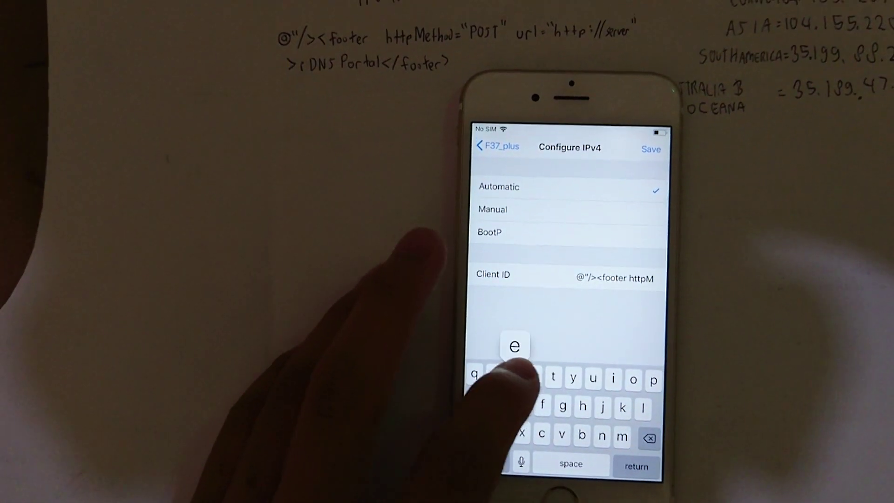
pyautogui.write('ethod')
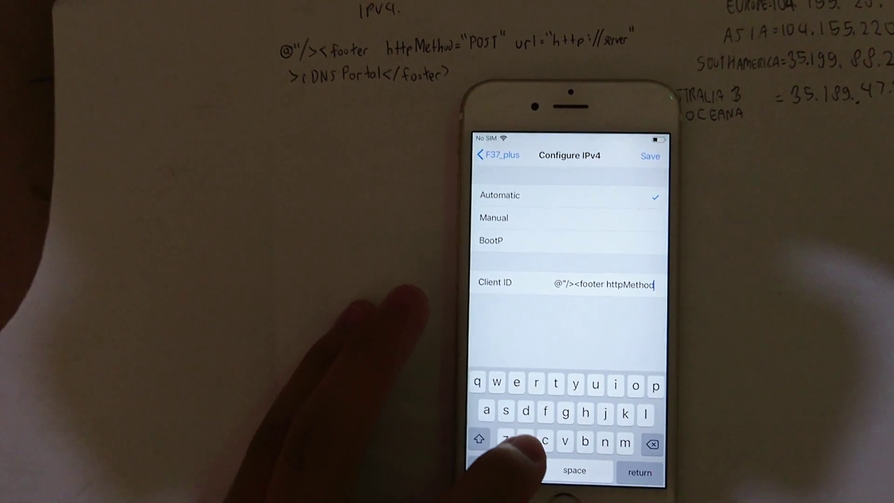
# Add the equals sign and opening quote after httpMethod in the Client ID field.
pyautogui.click(479, 477)
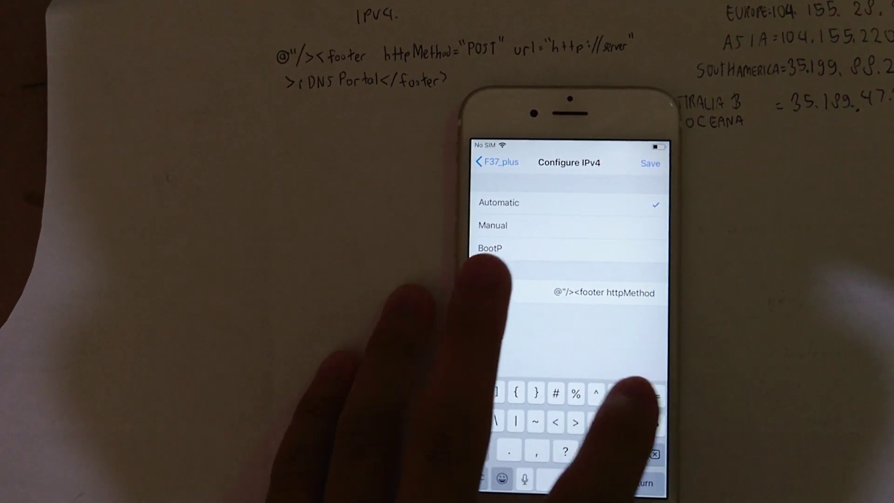
pyautogui.write('=')
pyautogui.click(481, 478)
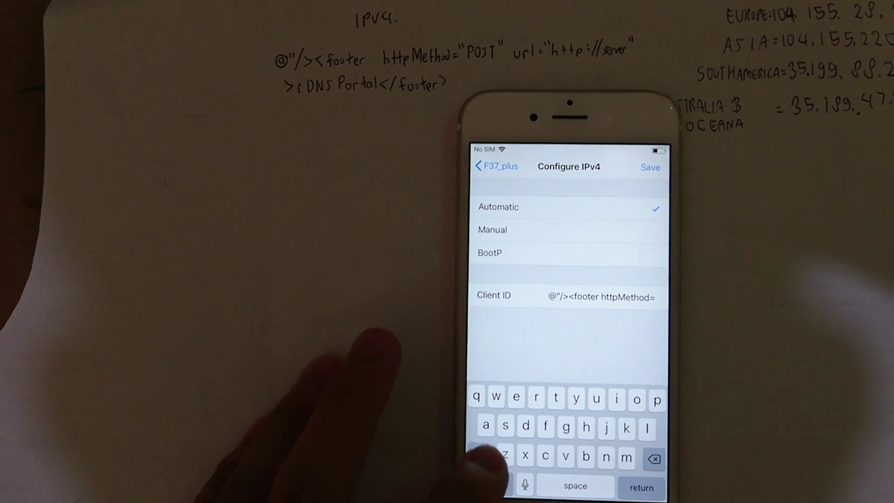
pyautogui.click(481, 482)
pyautogui.write('"')
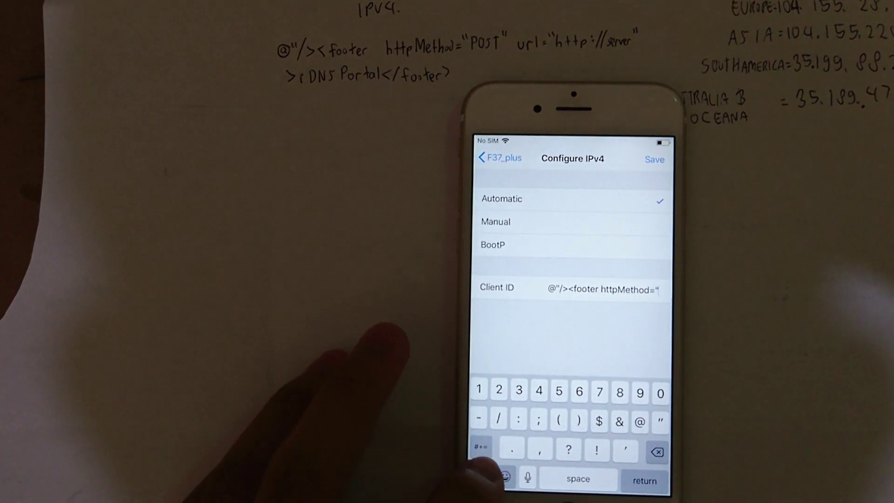
pyautogui.write('P')
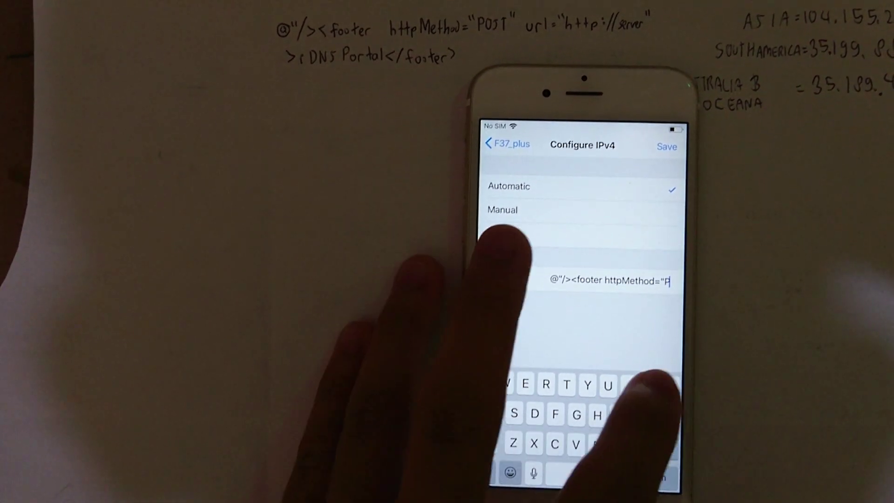
pyautogui.write('OST@')
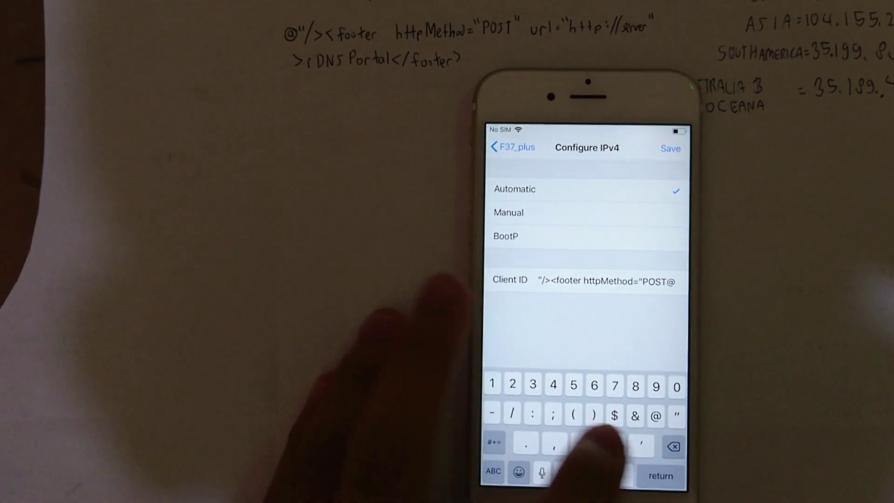
pyautogui.press('BackSpace')
pyautogui.write('"')
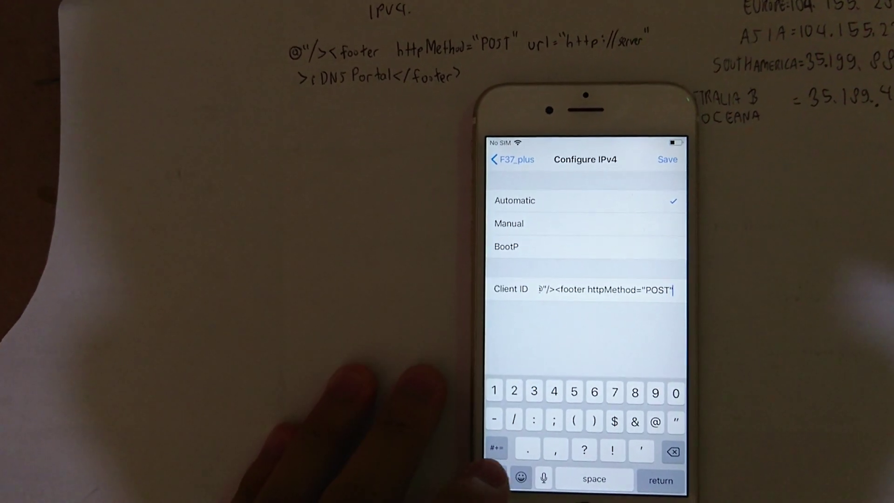
pyautogui.write(' ur')
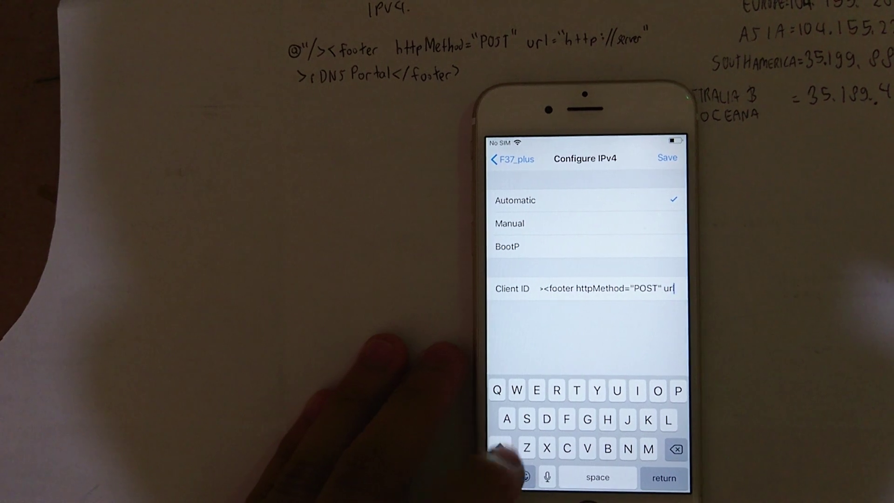
pyautogui.write('l')
pyautogui.write('=')
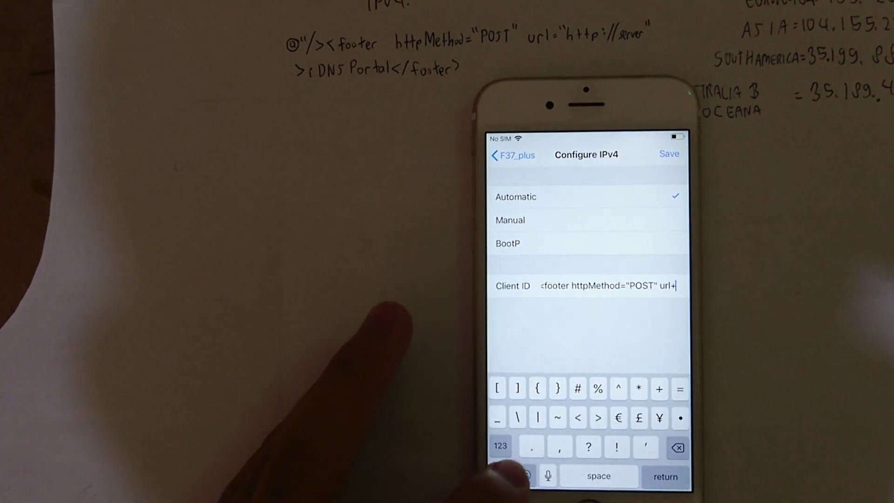
pyautogui.click(501, 475)
pyautogui.write('155.220.58">iDNSPortal</footer')
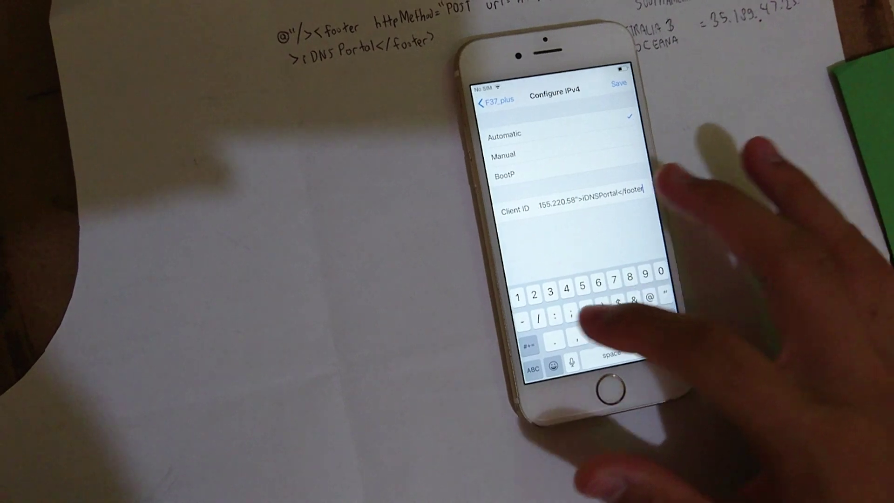
pyautogui.write('>')
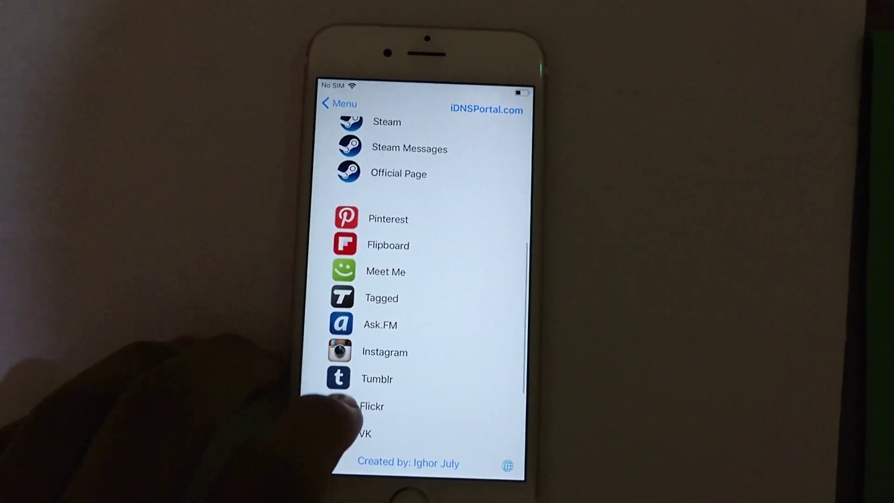
pyautogui.scroll(-3, 419, 314)
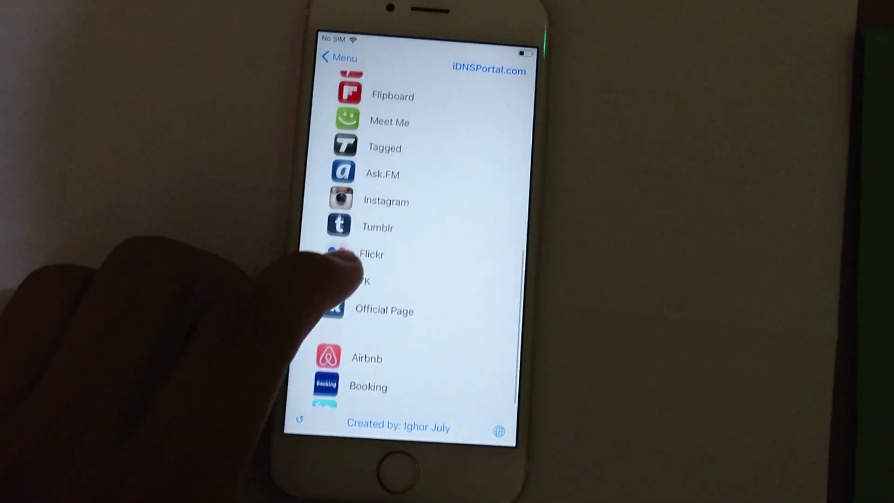